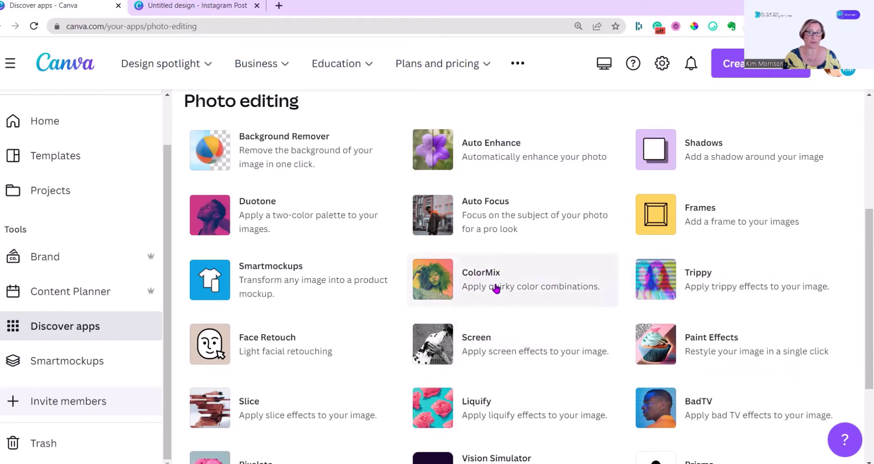
Step: Open the ColorMix photo-editing app in a new square Instagram Post design
{"action": "left_click", "coordinate": [480, 275]}
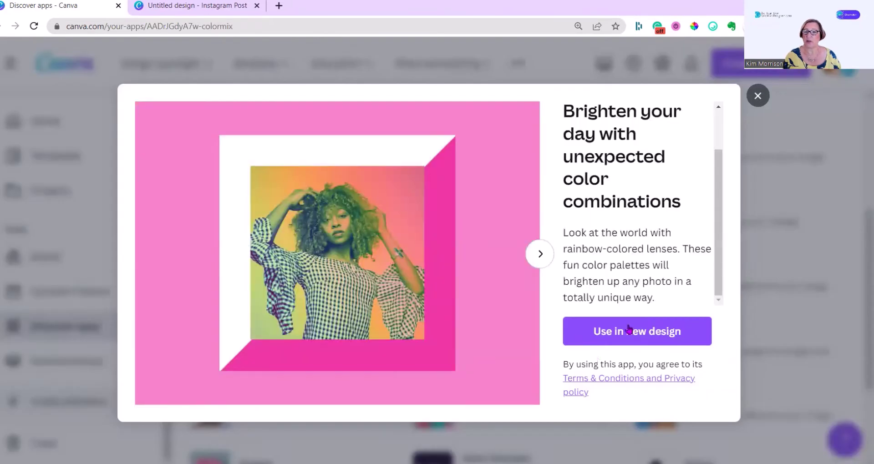
{"action": "left_click", "coordinate": [637, 337]}
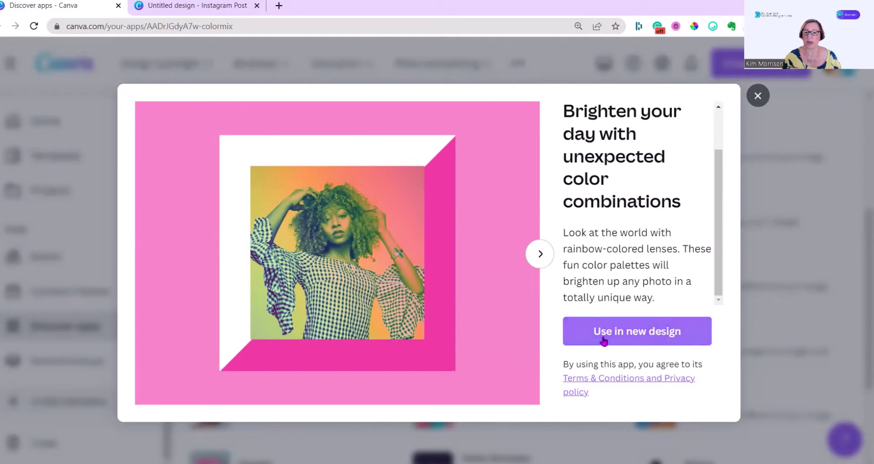
{"action": "left_click", "coordinate": [632, 336]}
{"action": "scroll", "coordinate": [624, 264], "scroll_direction": "down", "scroll_amount": 3}
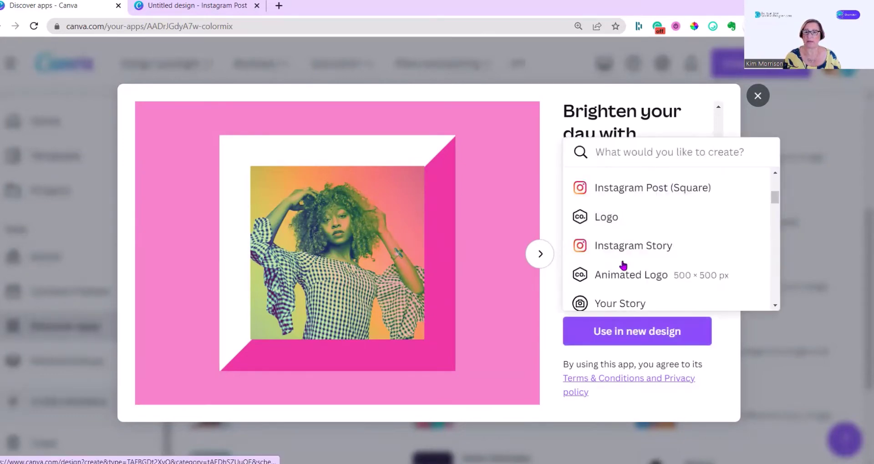
{"action": "left_click", "coordinate": [638, 196]}
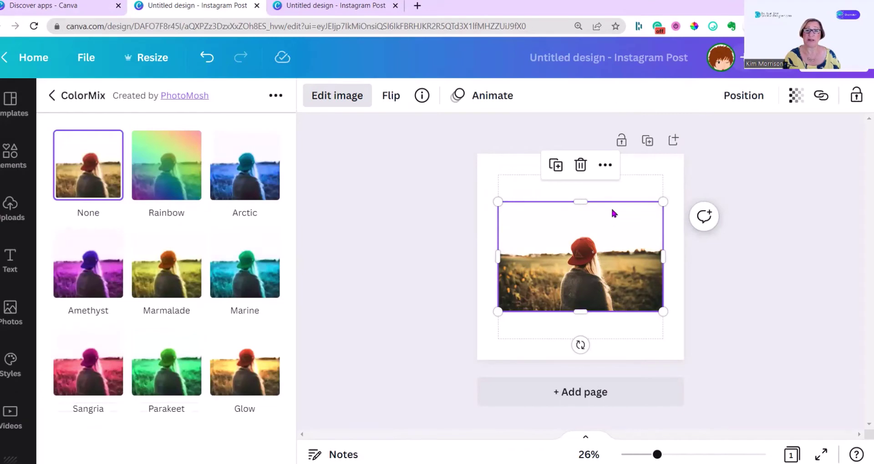
Step: Enlarge the photo of the woman in the red cap and trim its edges so it fills the whole page
{"action": "left_click_drag", "start_coordinate": [582, 197], "coordinate": [580, 158]}
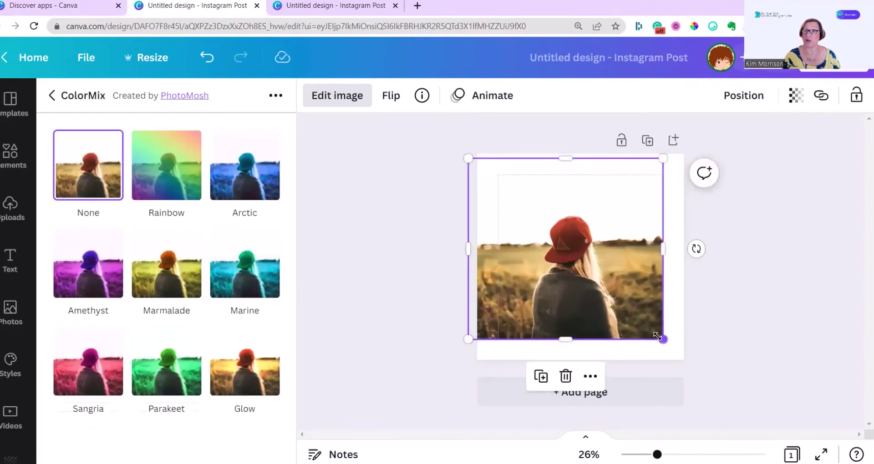
{"action": "left_click_drag", "start_coordinate": [661, 338], "coordinate": [685, 360]}
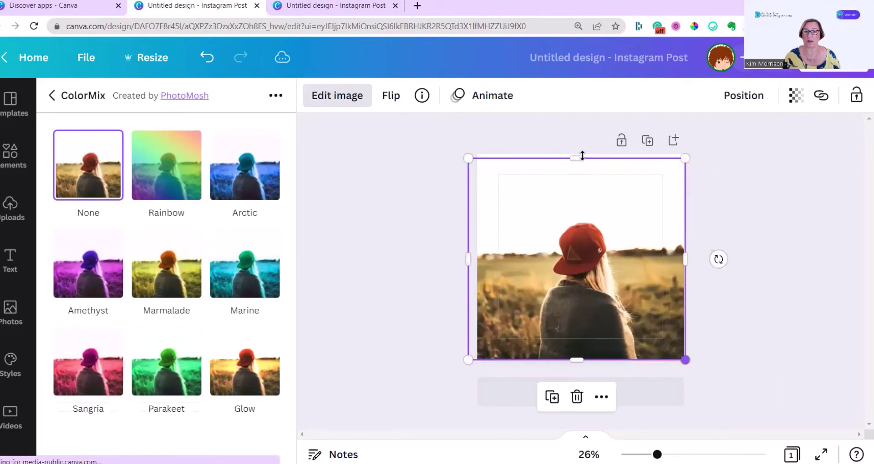
{"action": "left_click_drag", "start_coordinate": [583, 156], "coordinate": [473, 178]}
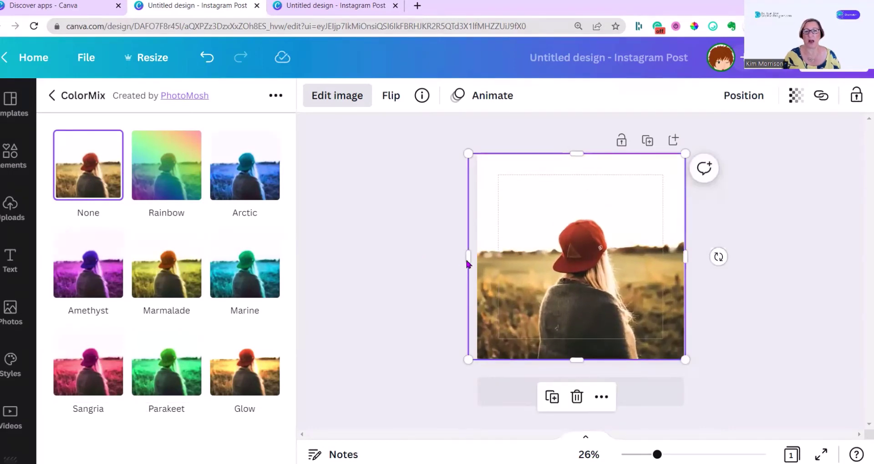
{"action": "left_click_drag", "start_coordinate": [469, 255], "coordinate": [477, 256]}
Step: Try the Rainbow colour effect on the photo, experimenting with its Amount and Offset, and return to the ColorMix effects
{"action": "left_click", "coordinate": [178, 181]}
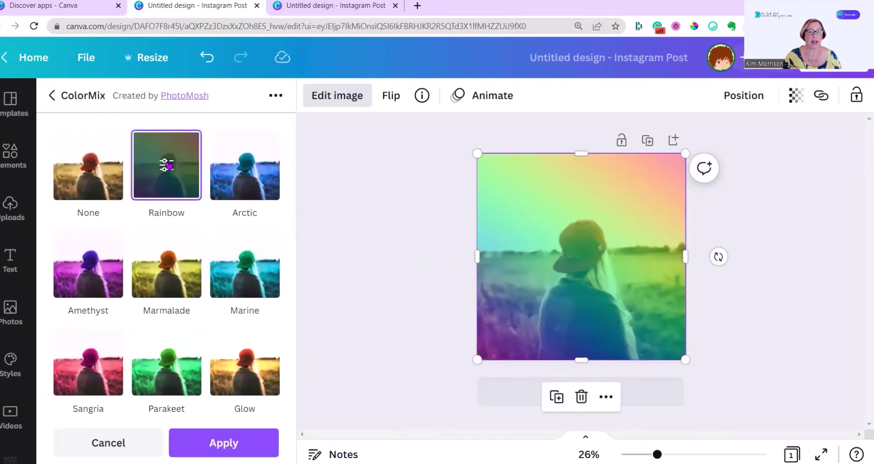
{"action": "left_click", "coordinate": [168, 167]}
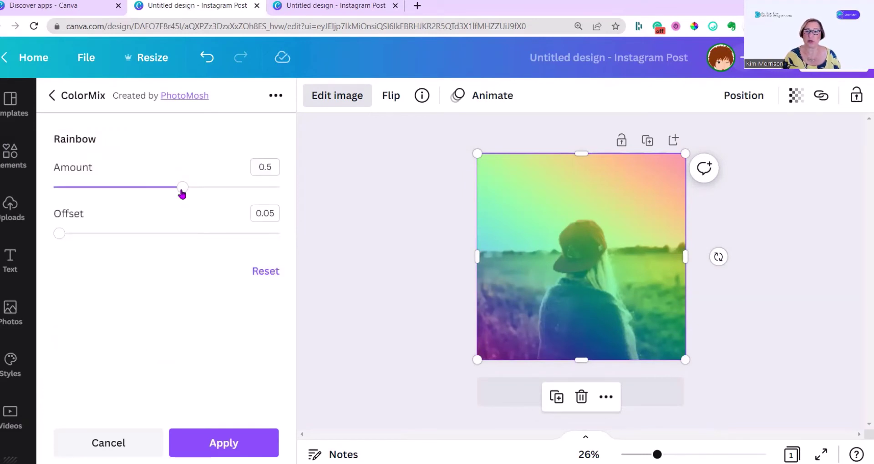
{"action": "mouse_move", "coordinate": [181, 193]}
{"action": "left_mouse_down"}
{"action": "mouse_move", "coordinate": [121, 189]}
{"action": "mouse_move", "coordinate": [226, 187]}
{"action": "mouse_move", "coordinate": [182, 187]}
{"action": "left_mouse_up"}
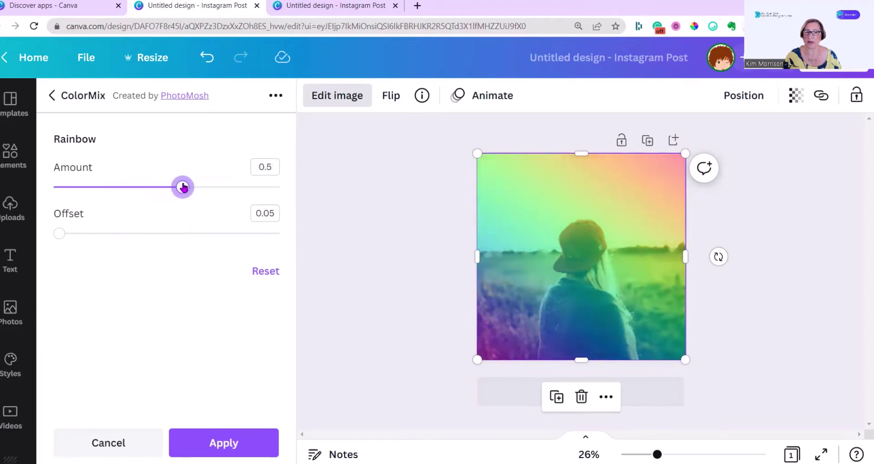
{"action": "left_click_drag", "start_coordinate": [59, 238], "coordinate": [112, 237]}
{"action": "left_click", "coordinate": [63, 96]}
Step: Try the Arctic effect on the photo with Hue at 1 and a changed Saturation
{"action": "left_click", "coordinate": [255, 187]}
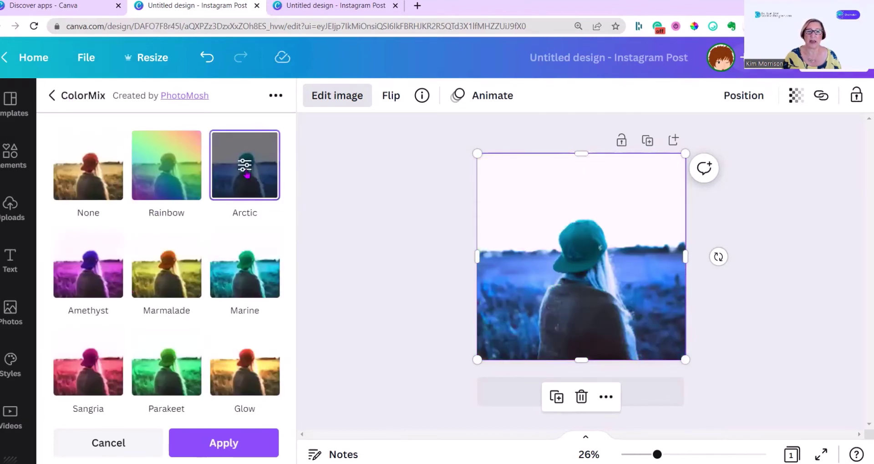
{"action": "left_click", "coordinate": [246, 170]}
{"action": "mouse_move", "coordinate": [282, 190]}
{"action": "left_mouse_down"}
{"action": "mouse_move", "coordinate": [190, 189]}
{"action": "mouse_move", "coordinate": [281, 191]}
{"action": "left_mouse_up"}
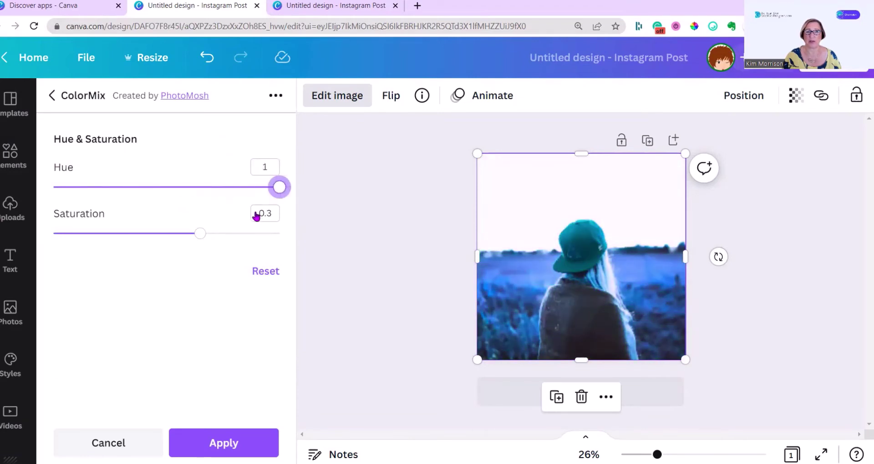
{"action": "mouse_move", "coordinate": [200, 234]}
{"action": "left_mouse_down"}
{"action": "mouse_move", "coordinate": [246, 241]}
{"action": "mouse_move", "coordinate": [211, 236]}
{"action": "left_mouse_up"}
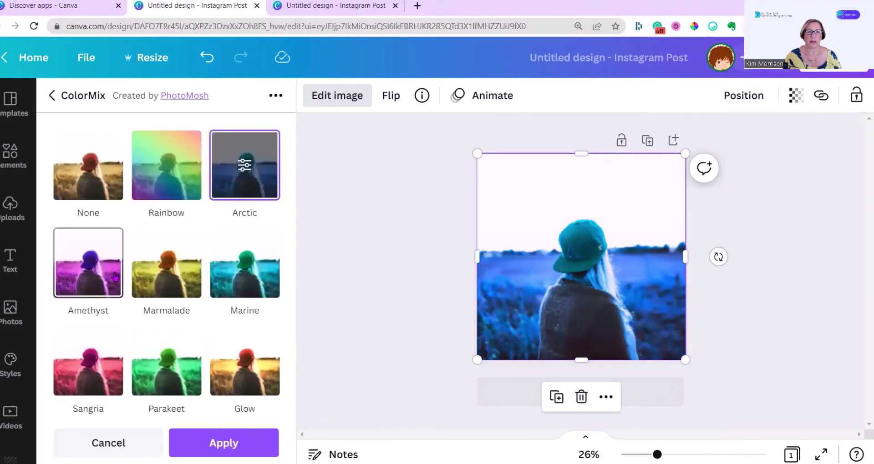
Step: Try the Amethyst, Marmalade, Marine, Glow, Parakeet and Sangria effects on the photo one after another
{"action": "left_click", "coordinate": [114, 278]}
{"action": "left_click", "coordinate": [176, 277]}
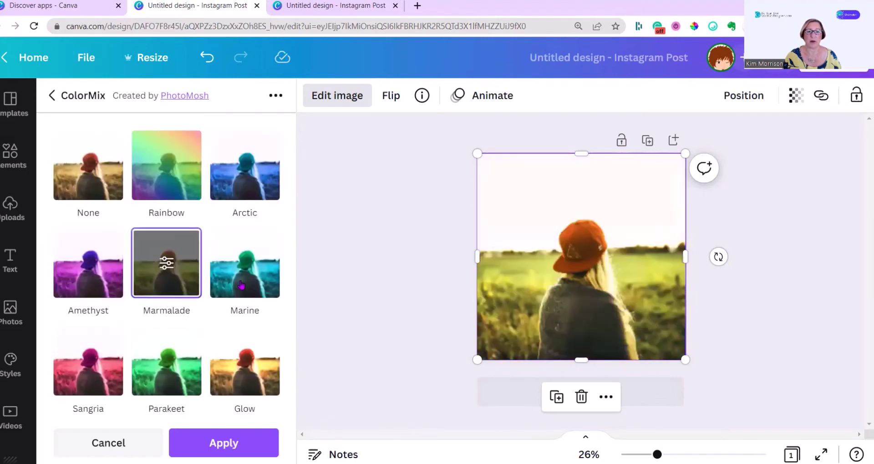
{"action": "left_click", "coordinate": [243, 285]}
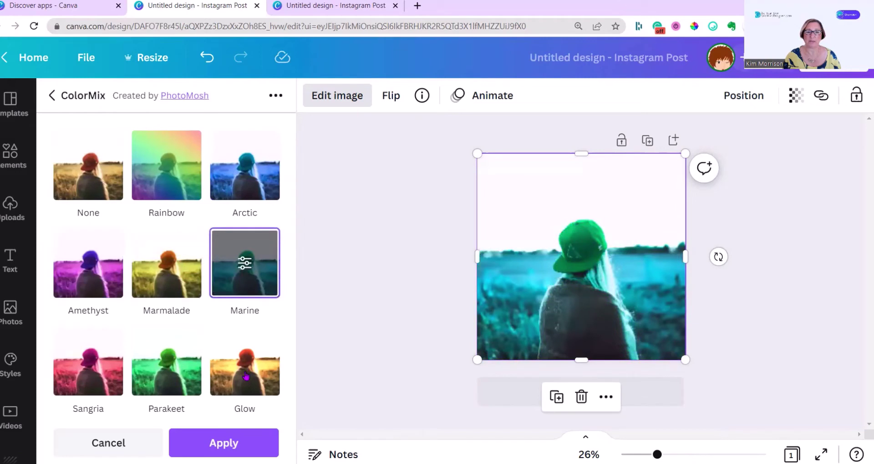
{"action": "left_click", "coordinate": [217, 371]}
{"action": "left_click", "coordinate": [170, 371]}
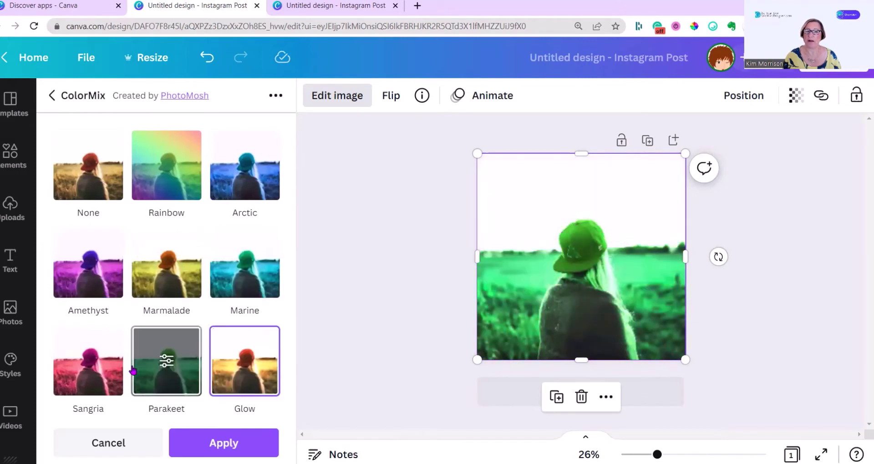
{"action": "left_click", "coordinate": [85, 373]}
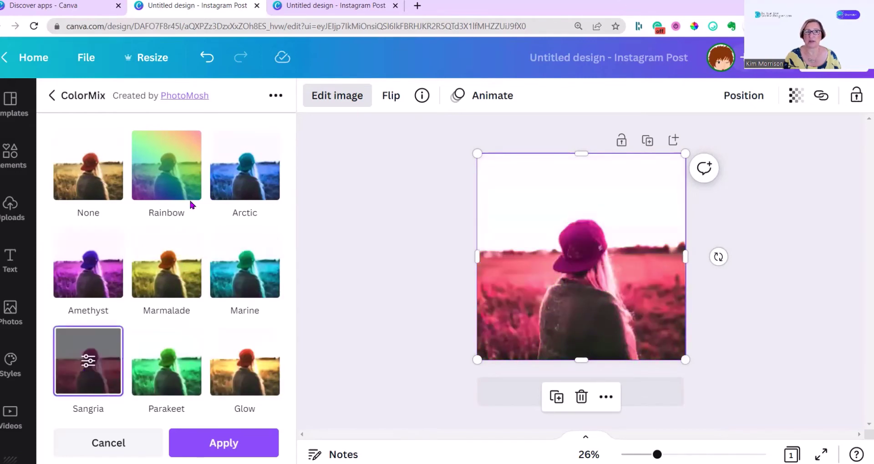
Step: Apply the Rainbow effect to the photo with Amount 0.59 and Offset 0.72
{"action": "left_click", "coordinate": [193, 181]}
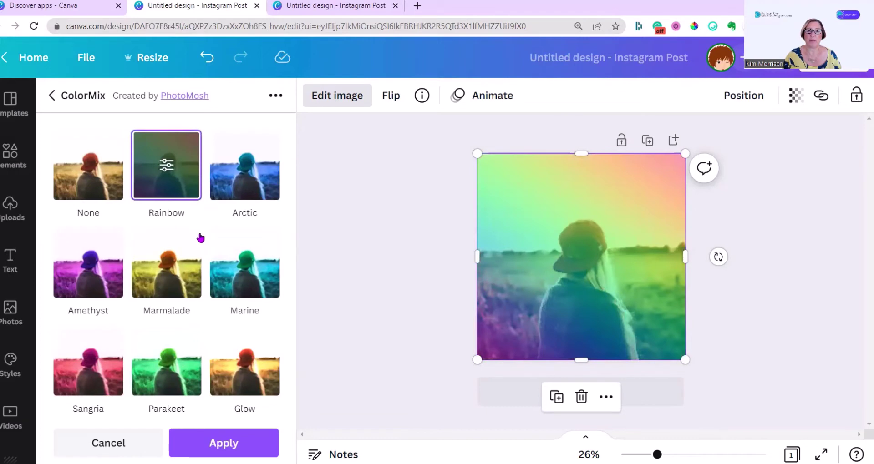
{"action": "left_click", "coordinate": [168, 164]}
{"action": "left_click_drag", "start_coordinate": [60, 234], "coordinate": [135, 238]}
{"action": "left_click_drag", "start_coordinate": [182, 187], "coordinate": [214, 195]}
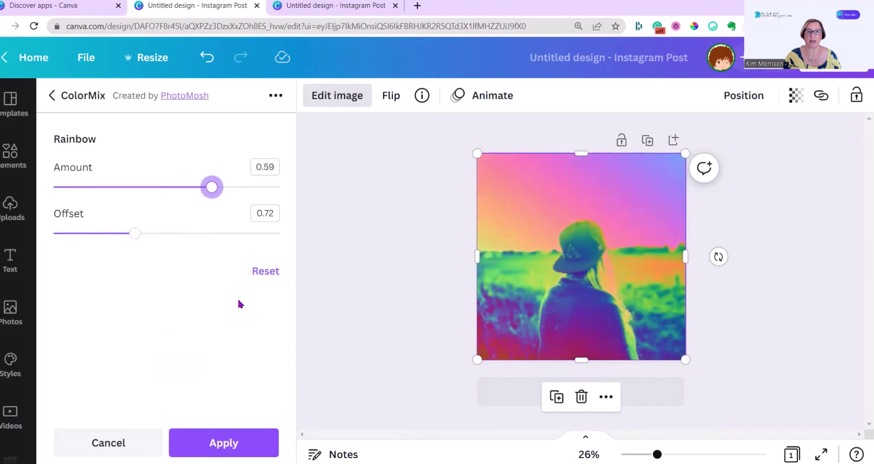
{"action": "left_click", "coordinate": [226, 443]}
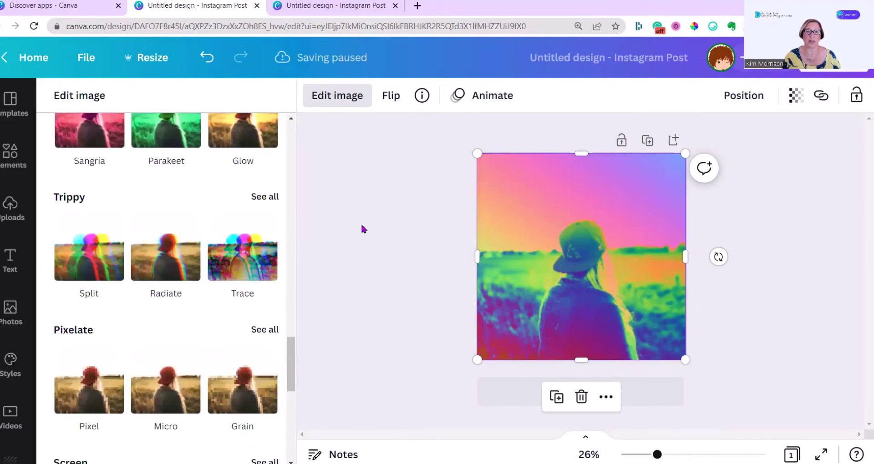
Step: In the other, blank Instagram Post design, add the recently used photo of the dancer in beige and enlarge it to the full page width
{"action": "left_click", "coordinate": [340, 9]}
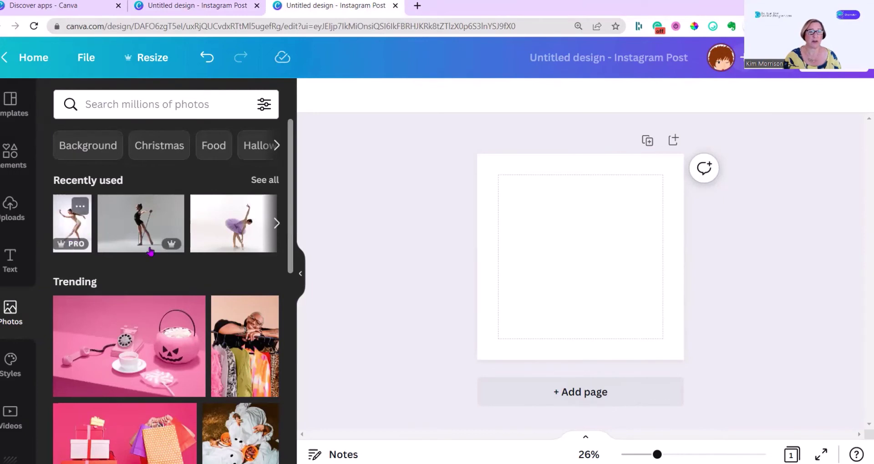
{"action": "left_click", "coordinate": [73, 223]}
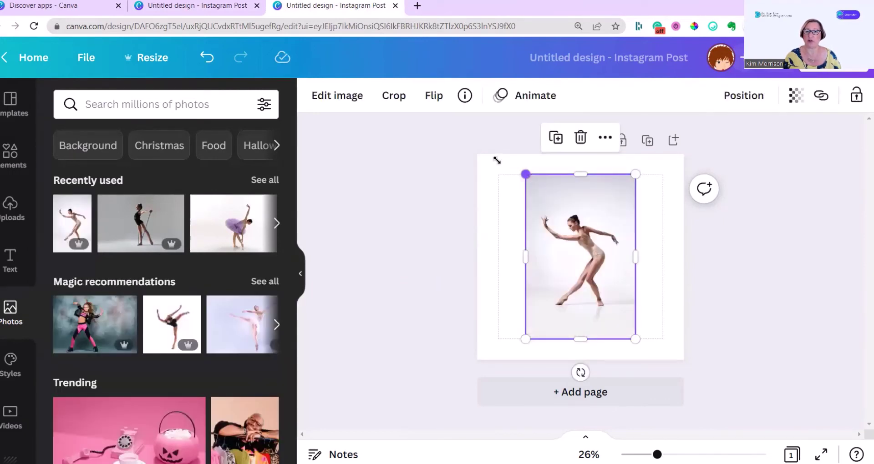
{"action": "left_click_drag", "start_coordinate": [497, 160], "coordinate": [462, 163]}
{"action": "left_click_drag", "start_coordinate": [636, 339], "coordinate": [700, 382]}
{"action": "left_click_drag", "start_coordinate": [498, 267], "coordinate": [477, 268]}
{"action": "mouse_move", "coordinate": [677, 267]}
{"action": "left_mouse_down"}
{"action": "mouse_move", "coordinate": [691, 270]}
{"action": "mouse_move", "coordinate": [684, 266]}
{"action": "left_mouse_up"}
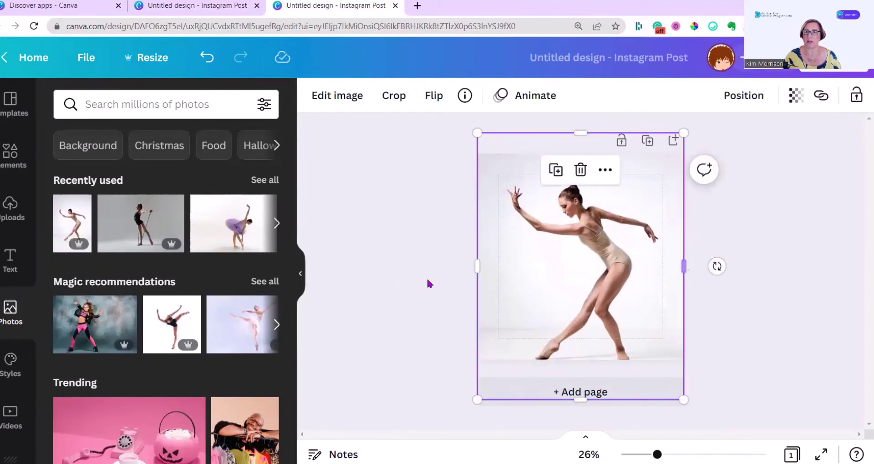
Step: Browse the image effects for the dancer photo, select the Trippy Split effect and show all Trippy effects
{"action": "left_click", "coordinate": [348, 101]}
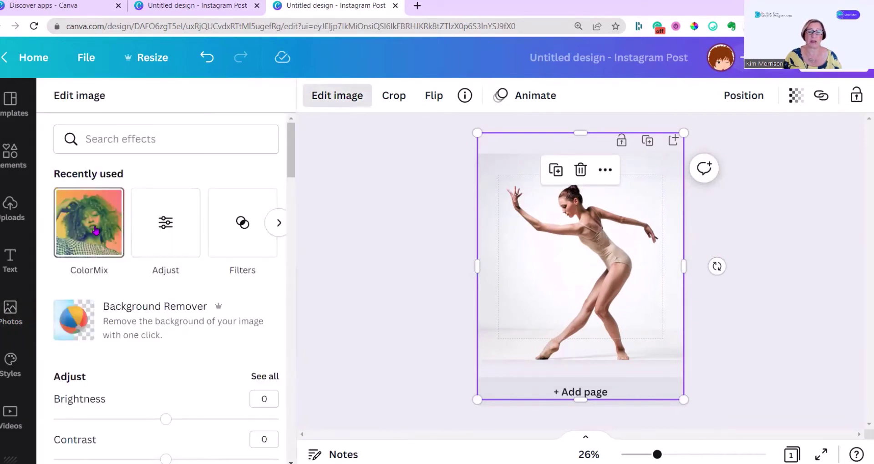
{"action": "scroll", "coordinate": [102, 231], "scroll_direction": "down", "scroll_amount": 10}
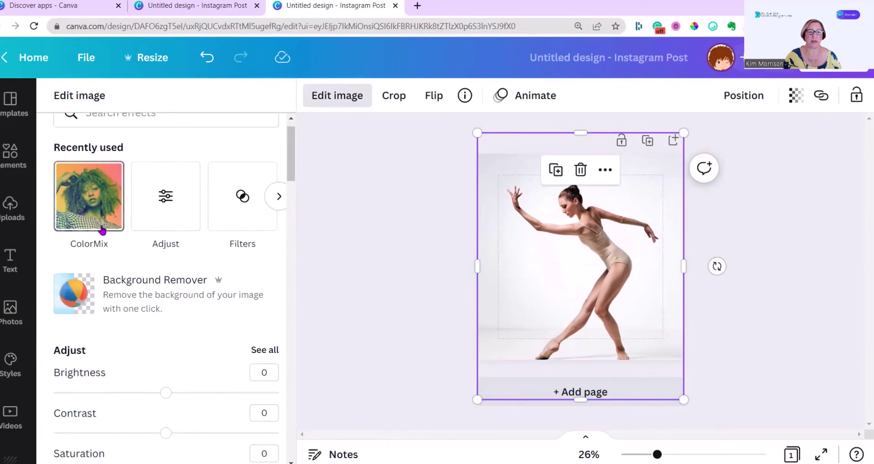
{"action": "scroll", "coordinate": [102, 231], "scroll_direction": "down", "scroll_amount": 12}
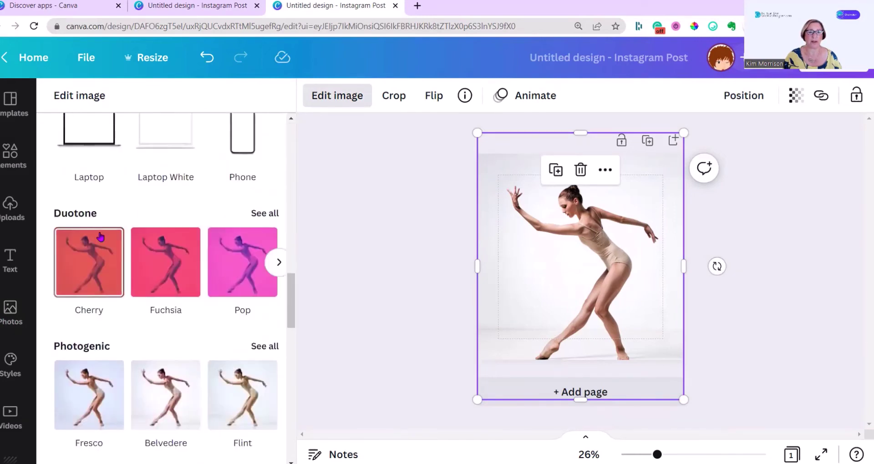
{"action": "scroll", "coordinate": [101, 235], "scroll_direction": "down", "scroll_amount": 8}
{"action": "scroll", "coordinate": [97, 239], "scroll_direction": "down", "scroll_amount": 5}
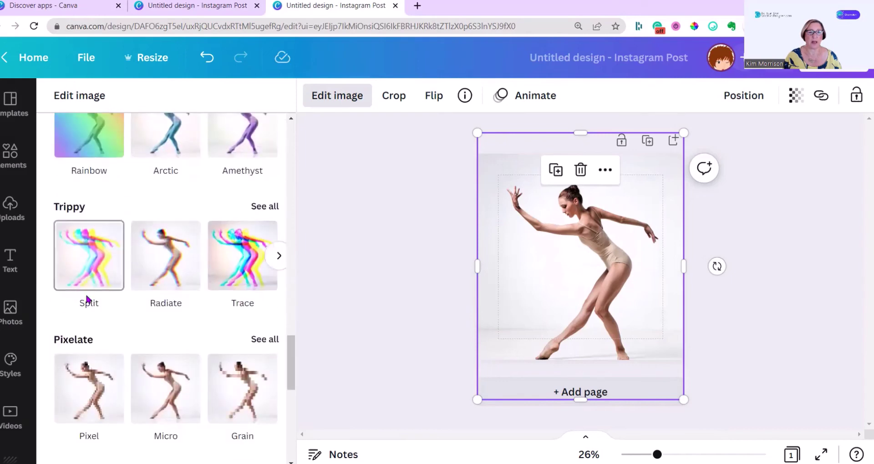
{"action": "scroll", "coordinate": [97, 278], "scroll_direction": "down", "scroll_amount": 2}
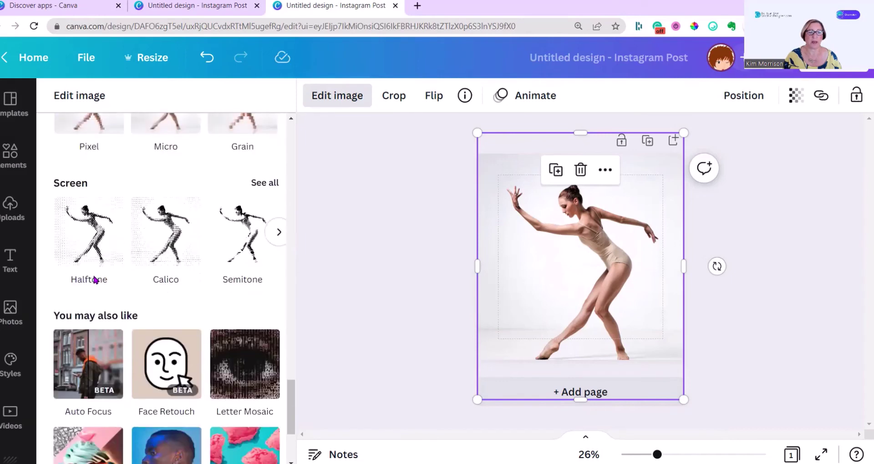
{"action": "scroll", "coordinate": [93, 283], "scroll_direction": "up", "scroll_amount": 7}
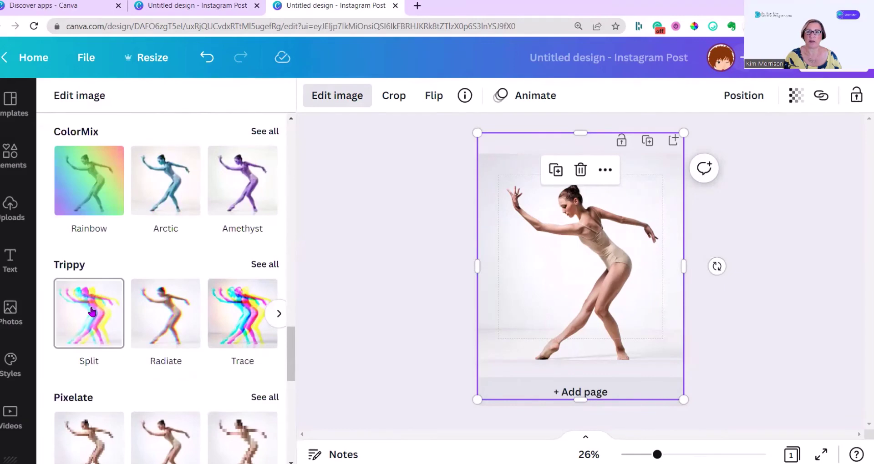
{"action": "left_click", "coordinate": [92, 312]}
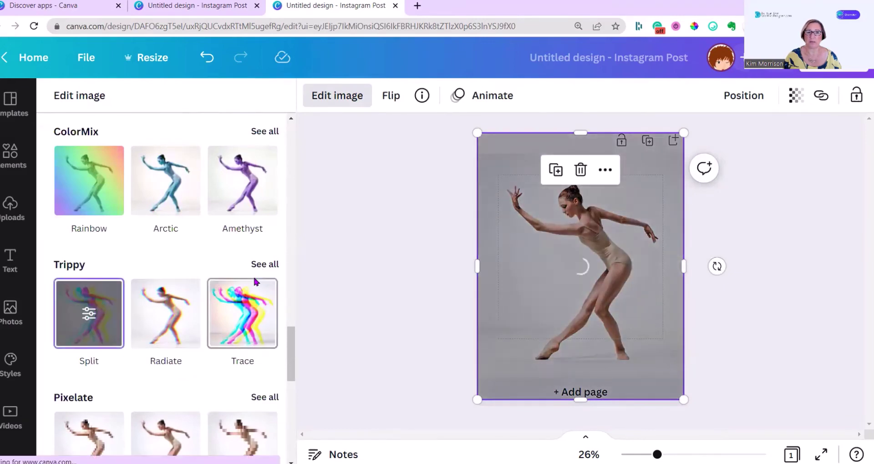
{"action": "left_click", "coordinate": [264, 266]}
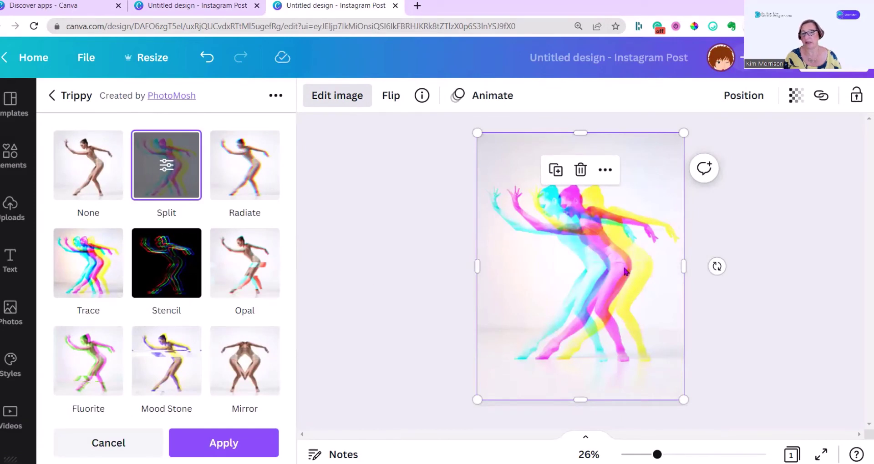
Step: Try the Radiate, Trace, Stencil, Opal, Fluorite, Mood Stone and Mirror effects on the dancer photo one after another
{"action": "left_click", "coordinate": [253, 180]}
{"action": "left_click", "coordinate": [95, 277]}
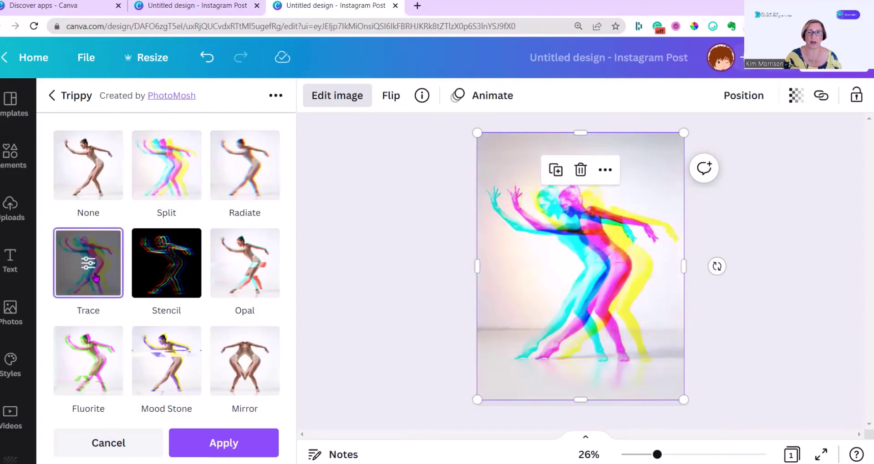
{"action": "left_click", "coordinate": [170, 284]}
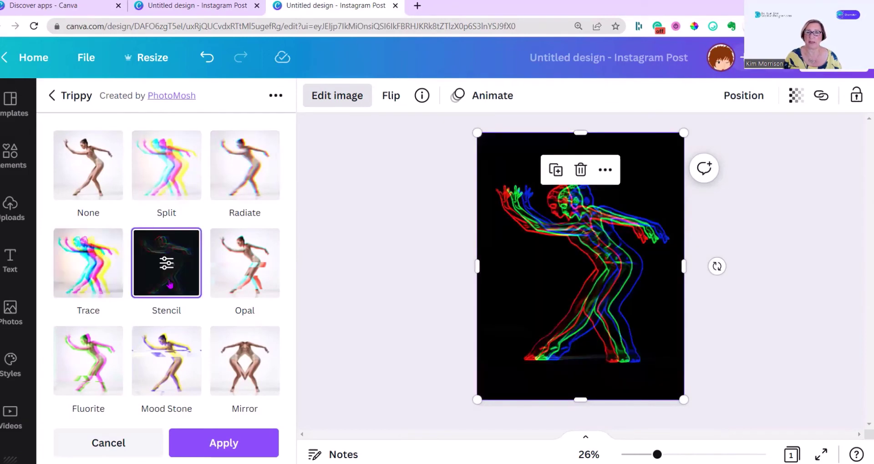
{"action": "left_click", "coordinate": [232, 276]}
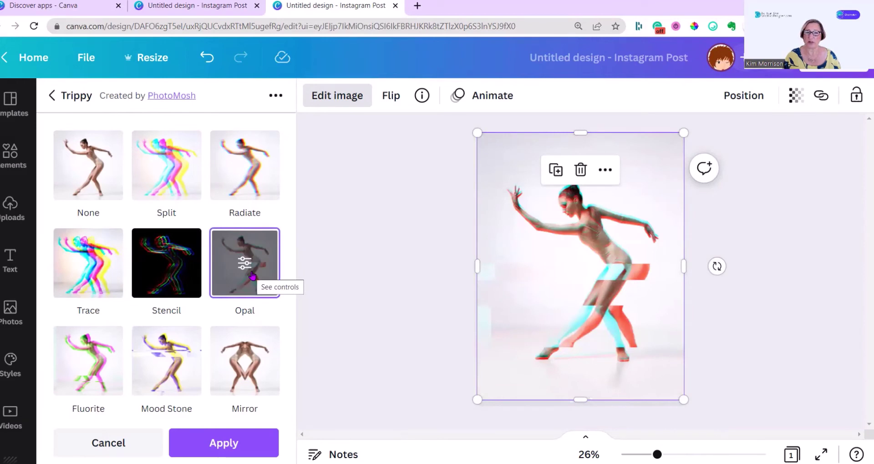
{"action": "left_click", "coordinate": [106, 377]}
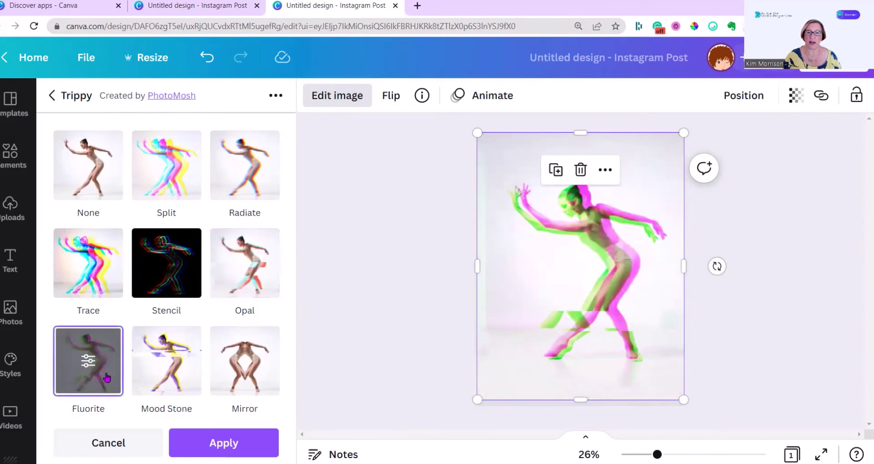
{"action": "left_click", "coordinate": [159, 371]}
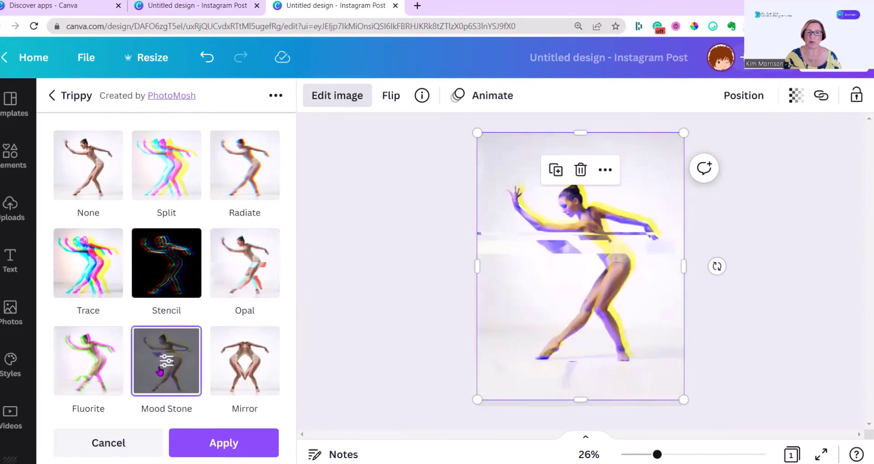
{"action": "left_click", "coordinate": [260, 370]}
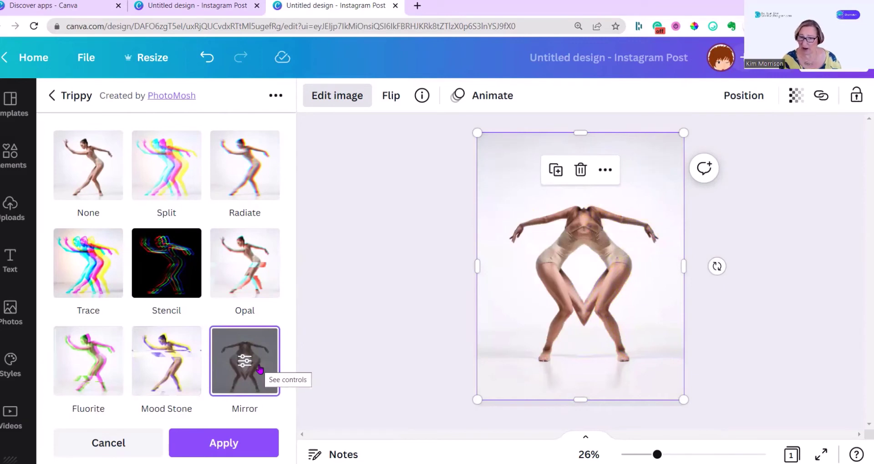
Step: Apply the Trippy Split effect to the dancer photo with Amount 0.093 and Angle 0.54, and undo it
{"action": "left_click", "coordinate": [167, 182]}
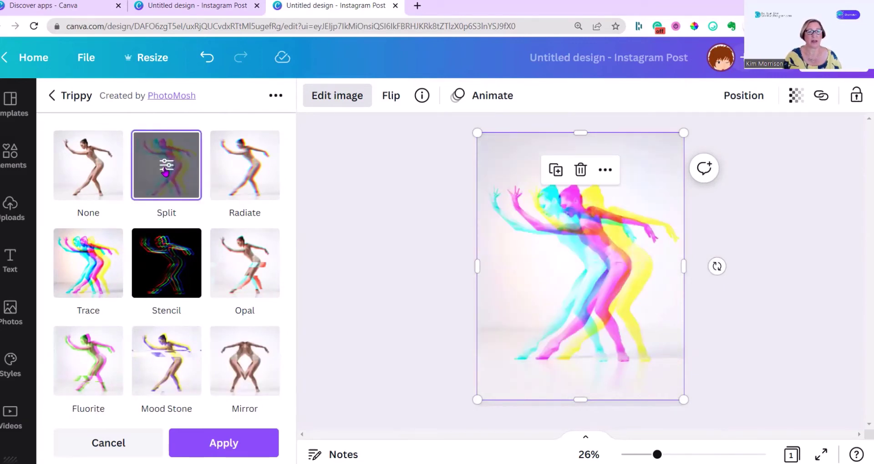
{"action": "left_click", "coordinate": [165, 168]}
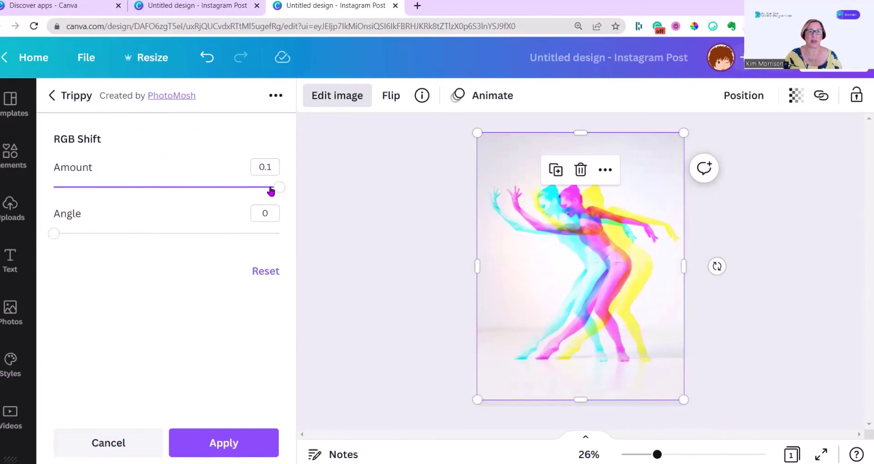
{"action": "mouse_move", "coordinate": [281, 188]}
{"action": "left_mouse_down"}
{"action": "mouse_move", "coordinate": [185, 188]}
{"action": "mouse_move", "coordinate": [264, 191]}
{"action": "left_mouse_up"}
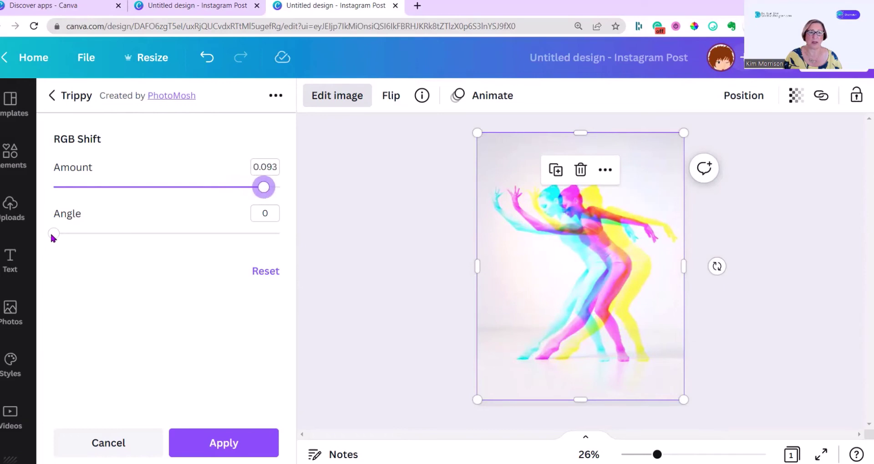
{"action": "left_click_drag", "start_coordinate": [53, 237], "coordinate": [73, 233]}
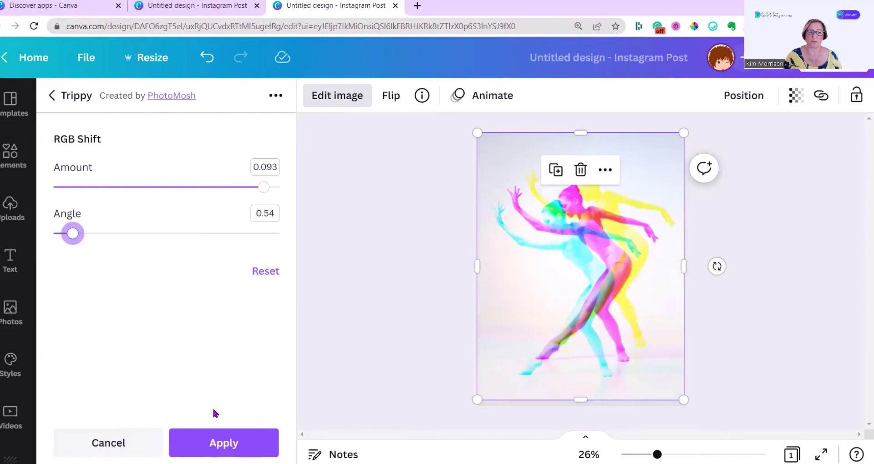
{"action": "key", "text": "Return"}
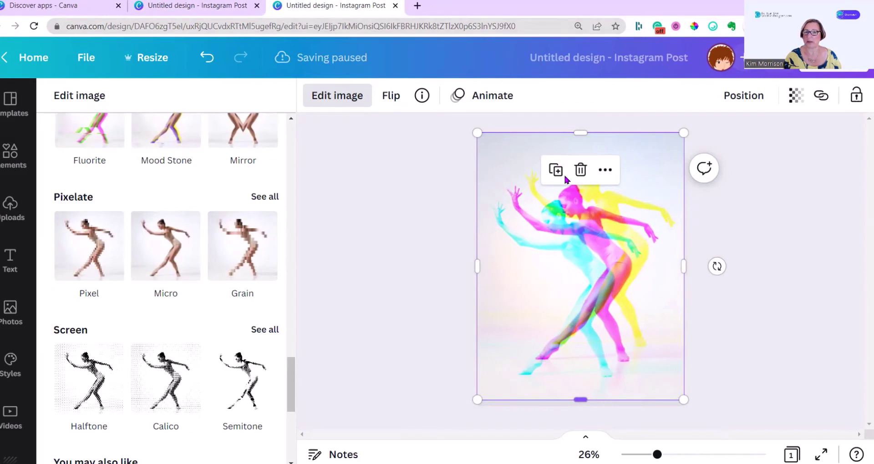
{"action": "key", "text": "ctrl+z"}
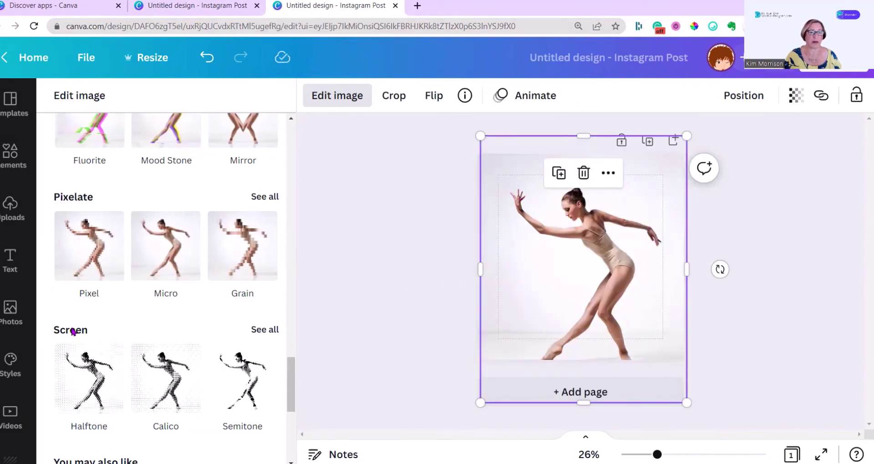
Step: Show all Screen effects and try Halftone, Calico, Drill, Semitone, Lino, Corduroy, Crosshatch and Canvas on the dancer photo
{"action": "left_click", "coordinate": [265, 336]}
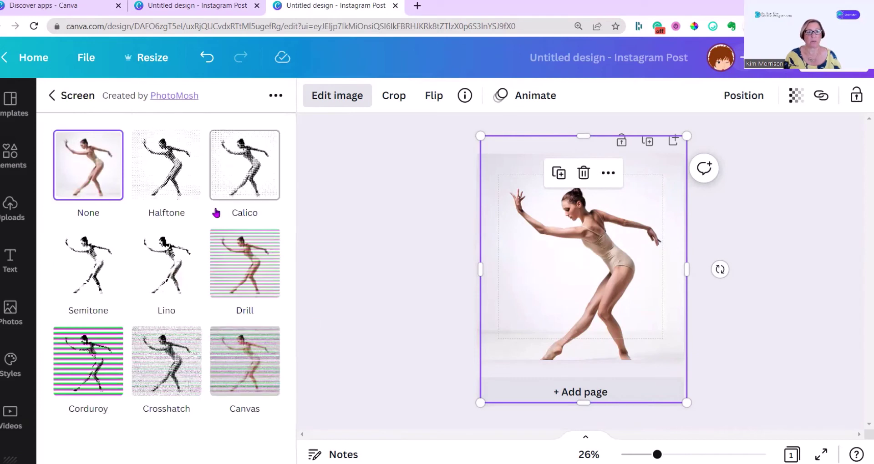
{"action": "left_click", "coordinate": [184, 179]}
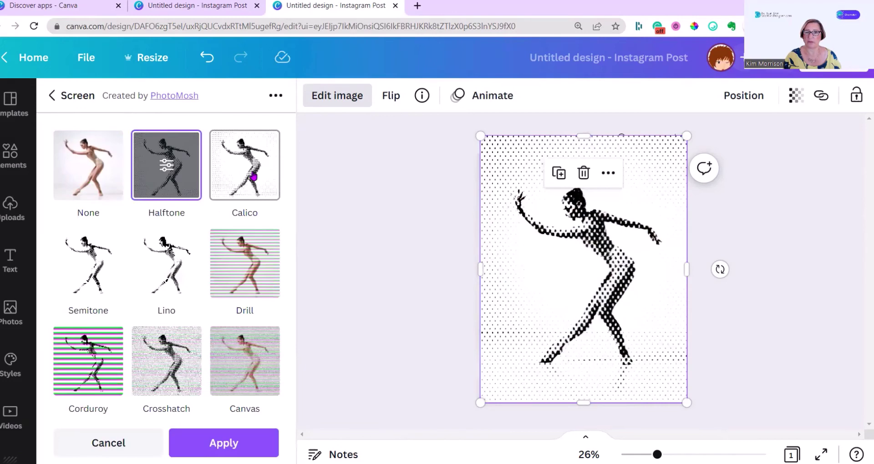
{"action": "left_click", "coordinate": [254, 178]}
{"action": "left_click", "coordinate": [243, 260]}
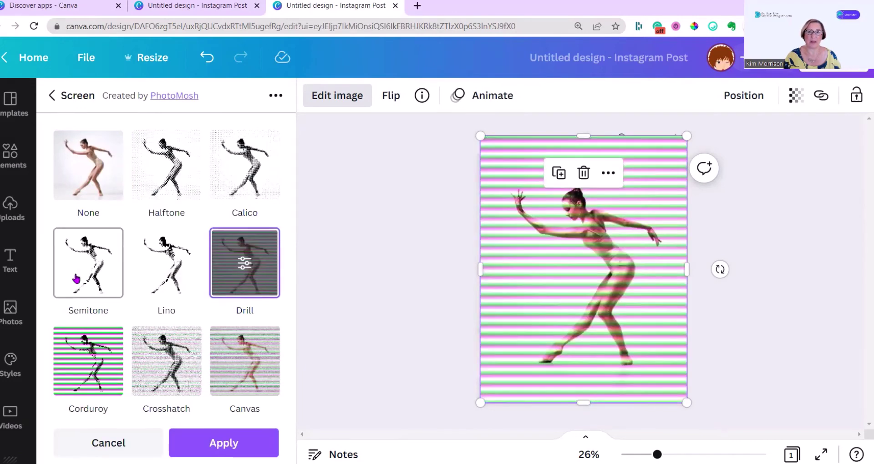
{"action": "left_click", "coordinate": [76, 279]}
{"action": "left_click", "coordinate": [166, 275]}
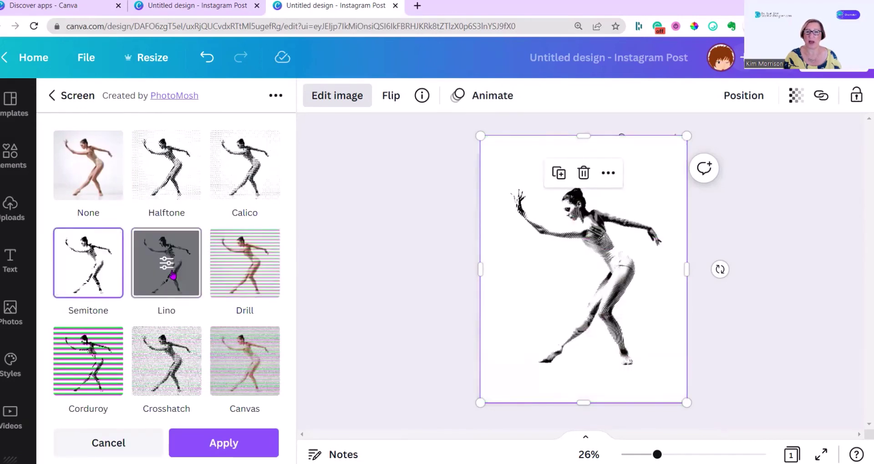
{"action": "left_click", "coordinate": [247, 275]}
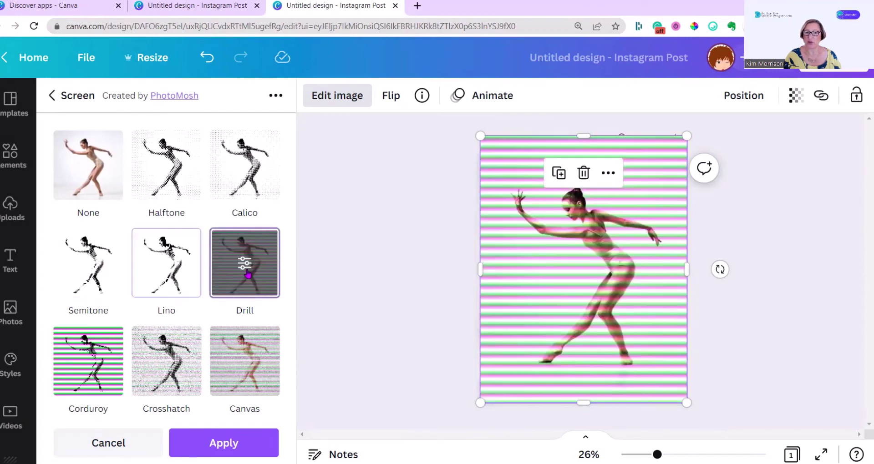
{"action": "left_click", "coordinate": [88, 374]}
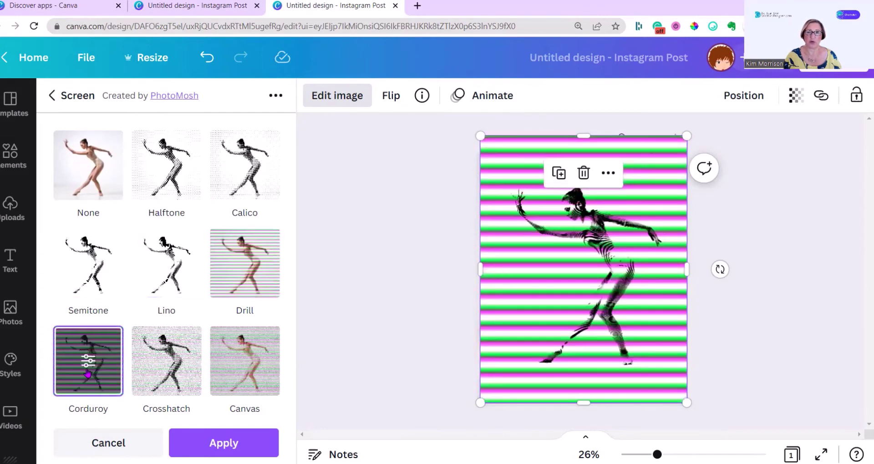
{"action": "left_click", "coordinate": [161, 376]}
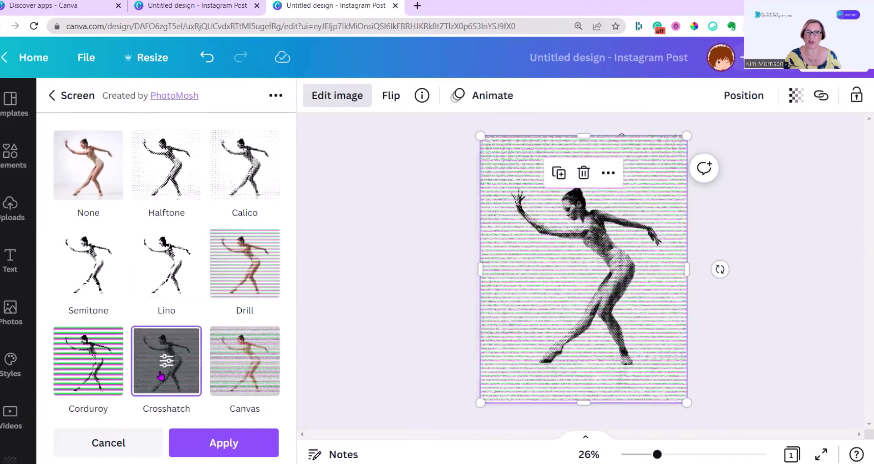
{"action": "left_click", "coordinate": [251, 378]}
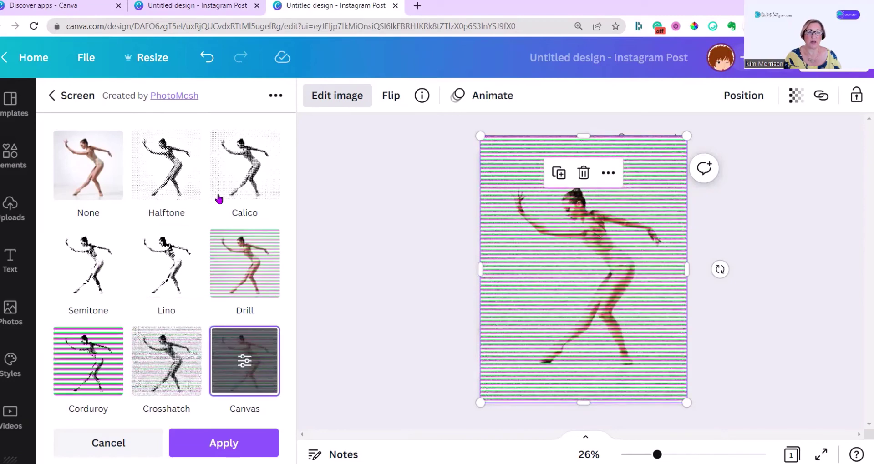
Step: Apply the Screen effect Calico to the dancer photo with a Halftone Scale of 2.65
{"action": "left_click", "coordinate": [251, 180]}
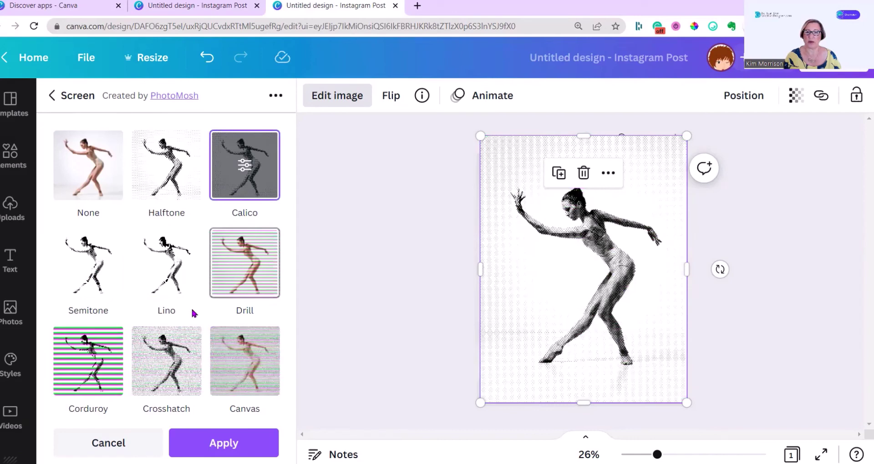
{"action": "left_click", "coordinate": [240, 169]}
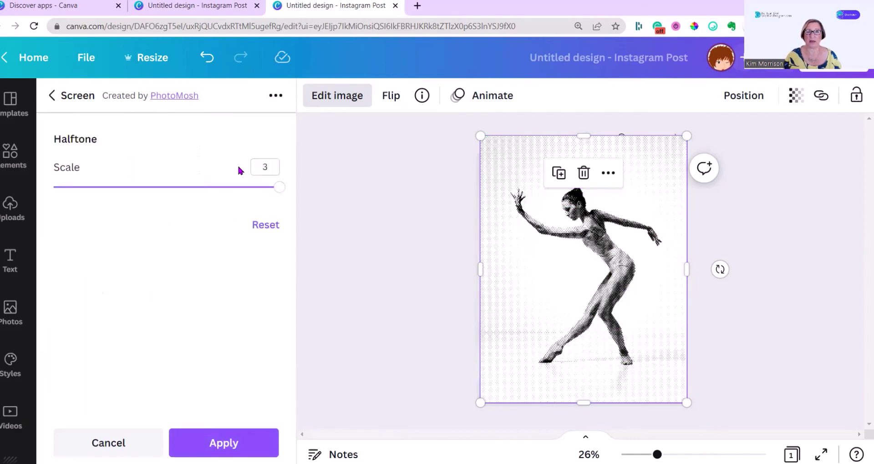
{"action": "left_click_drag", "start_coordinate": [283, 187], "coordinate": [244, 191]}
{"action": "mouse_move", "coordinate": [250, 191]}
{"action": "left_mouse_down"}
{"action": "mouse_move", "coordinate": [261, 193]}
{"action": "mouse_move", "coordinate": [240, 187]}
{"action": "left_mouse_up"}
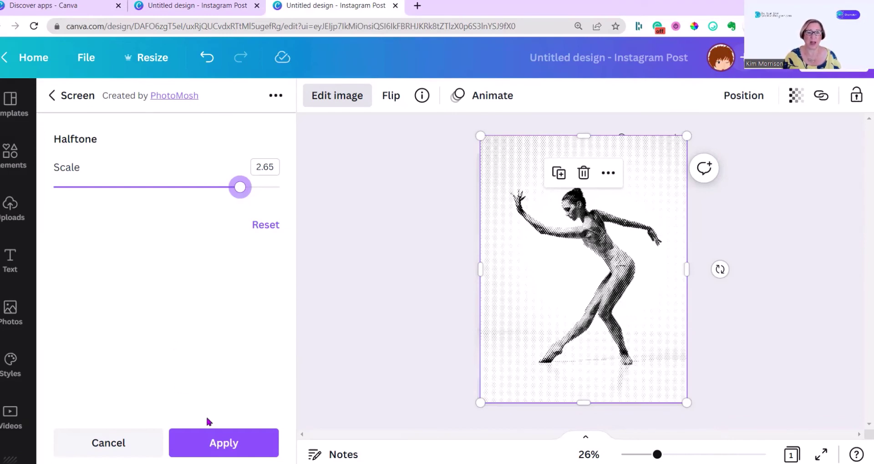
{"action": "left_click", "coordinate": [208, 432]}
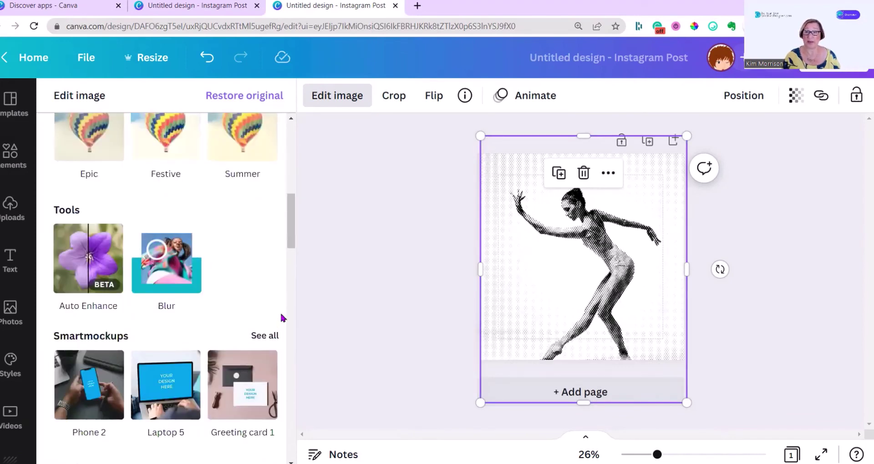
{"action": "scroll", "coordinate": [196, 356], "scroll_direction": "down", "scroll_amount": 10}
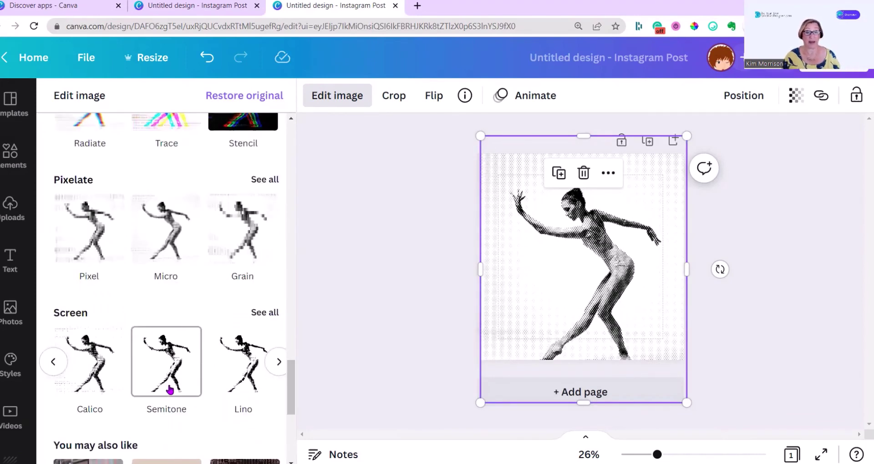